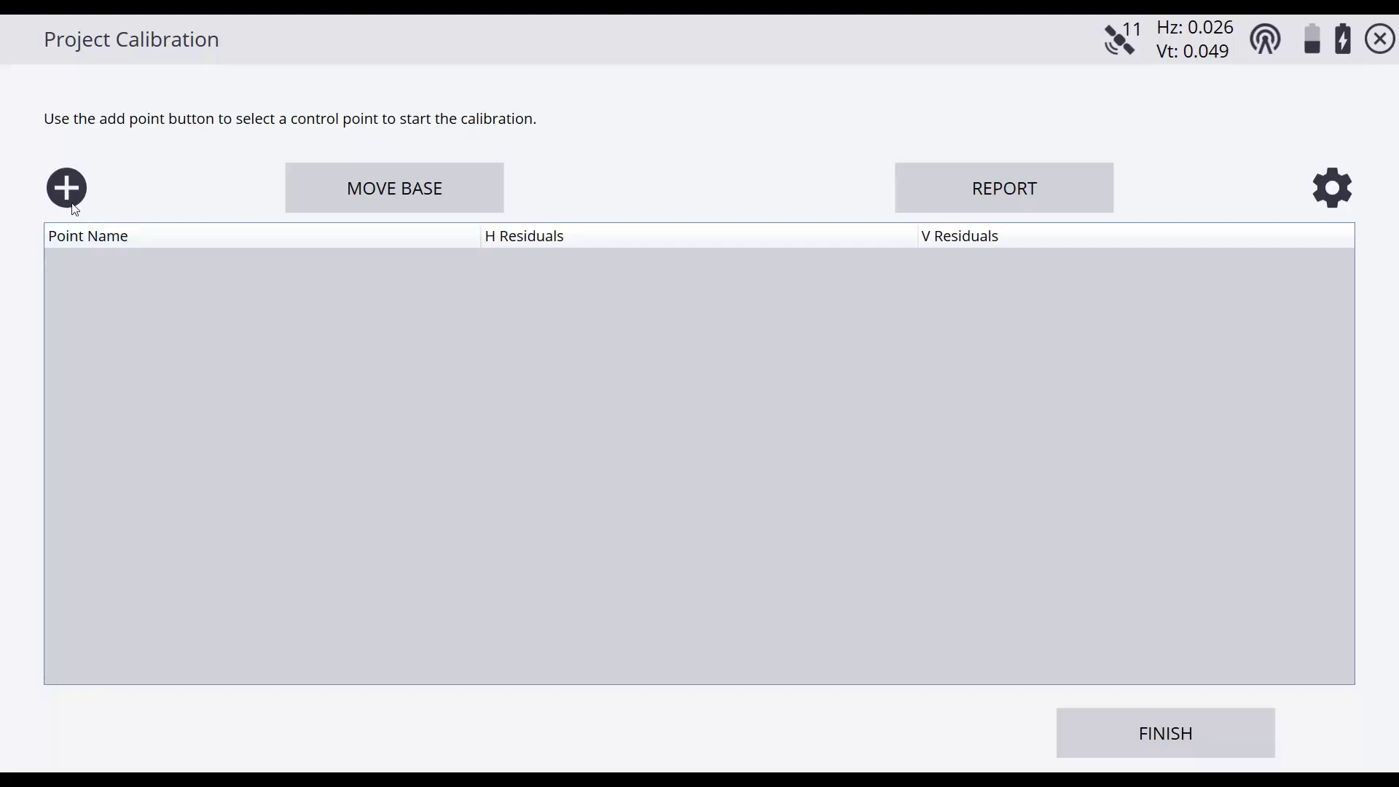
Add the stored point Start to the calibration and measure it statically.
click(66, 187)
click(1285, 116)
click(127, 435)
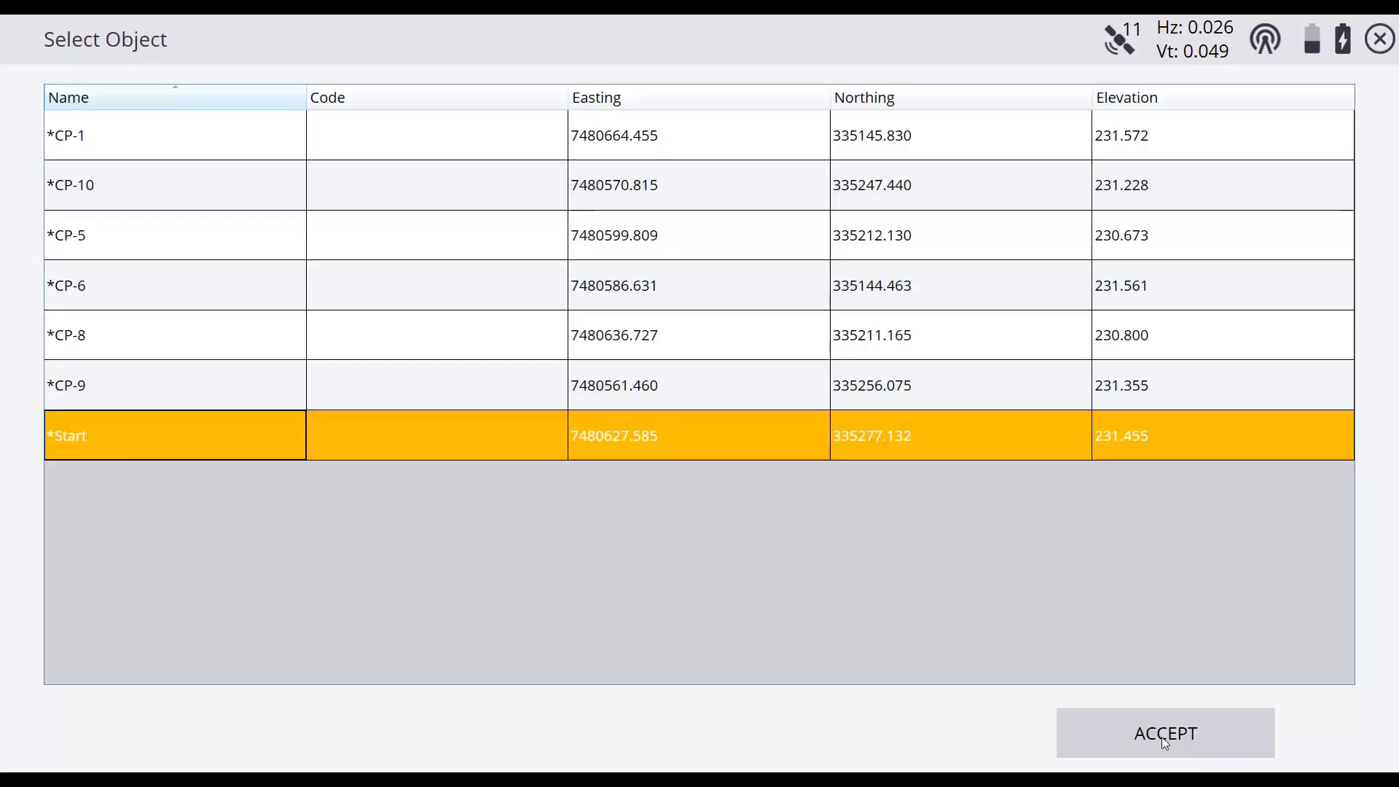
click(1162, 735)
click(1135, 736)
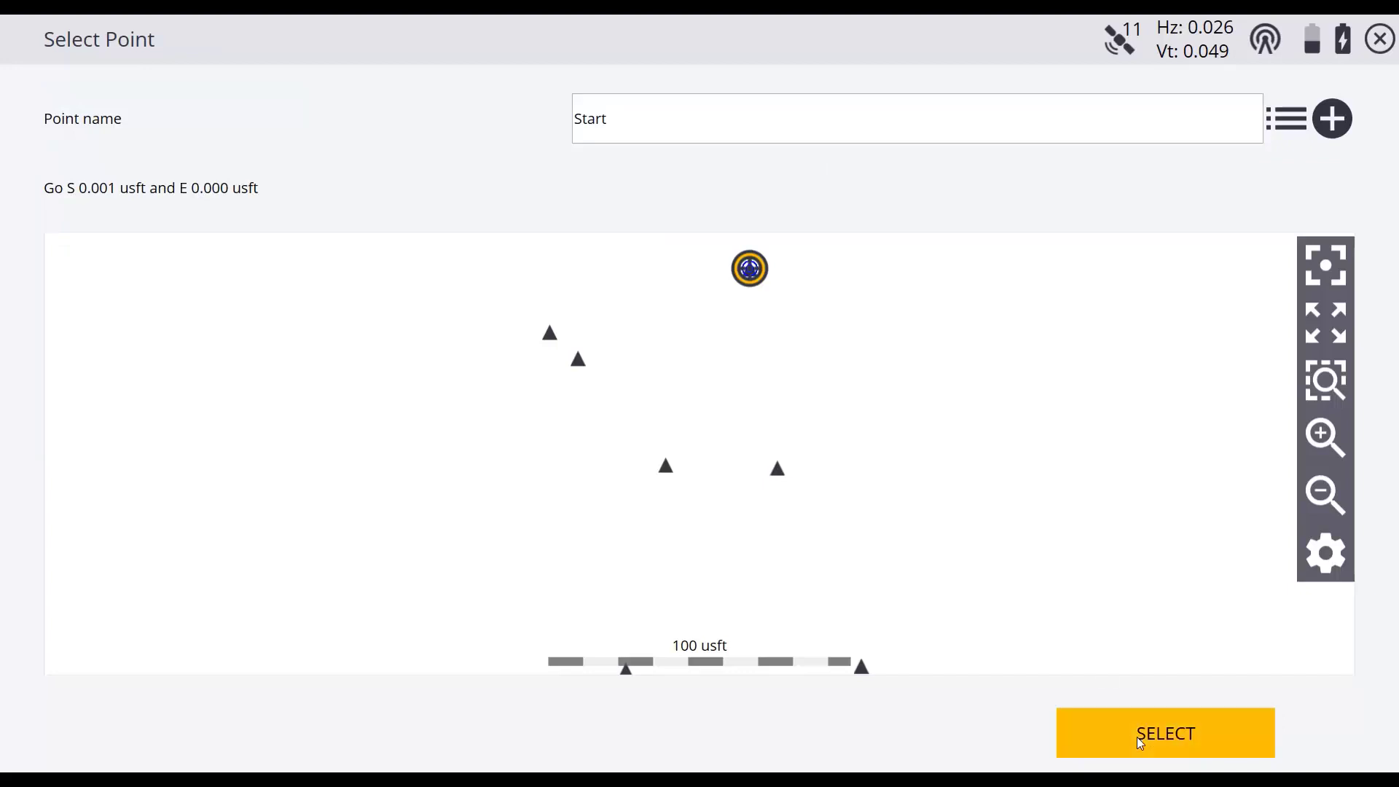
click(1138, 737)
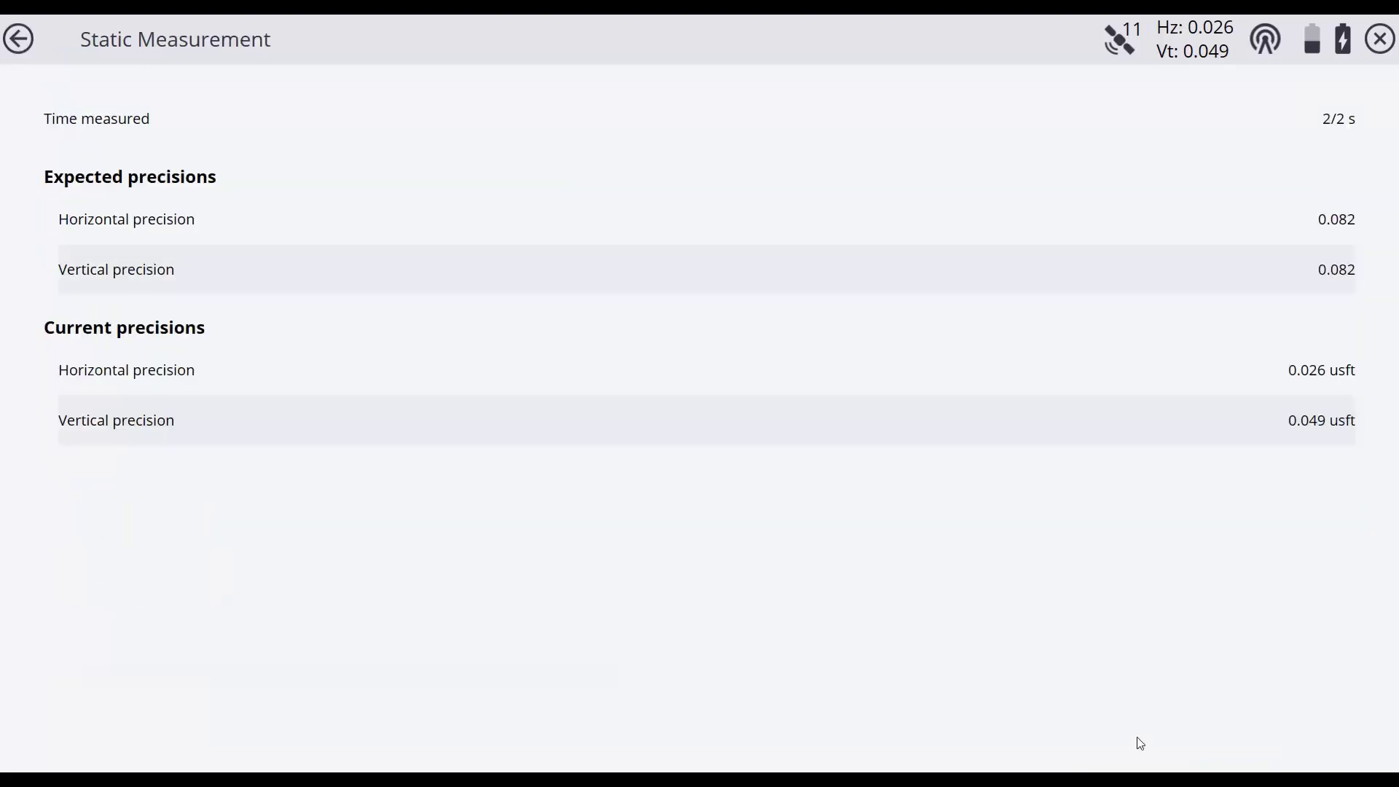
Measure CP-9 from the map, then dismiss the Move Base out-of-tolerance warning.
click(67, 187)
click(549, 334)
click(1163, 731)
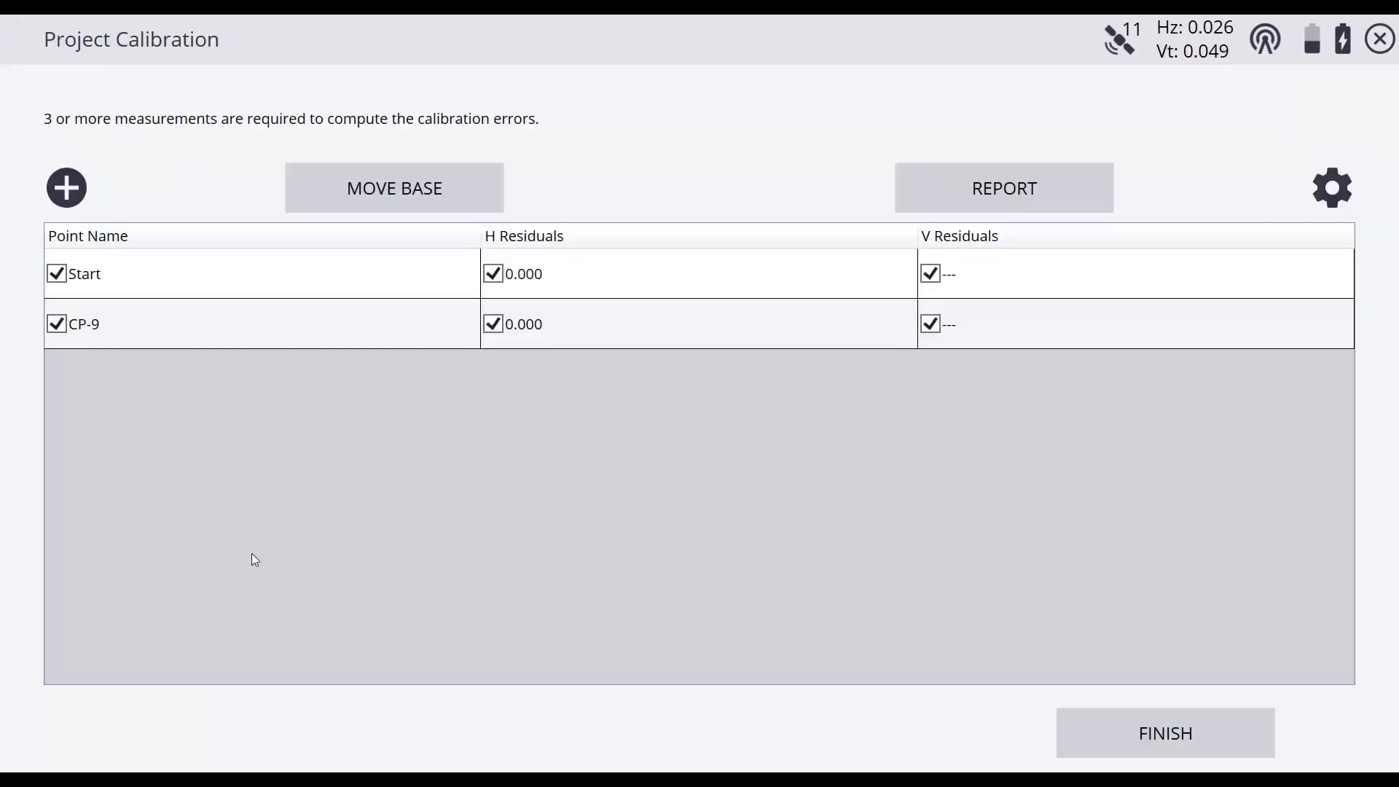
click(366, 189)
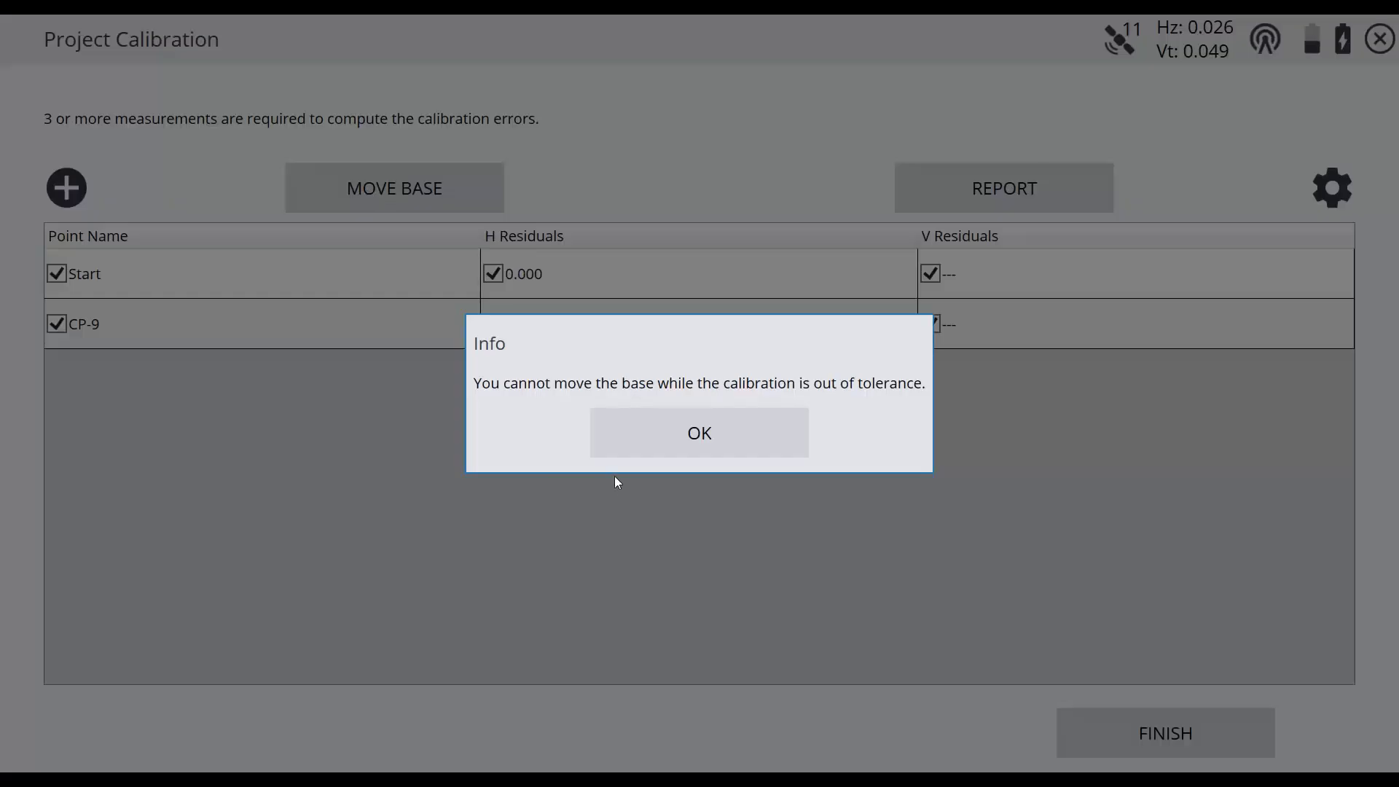
click(642, 442)
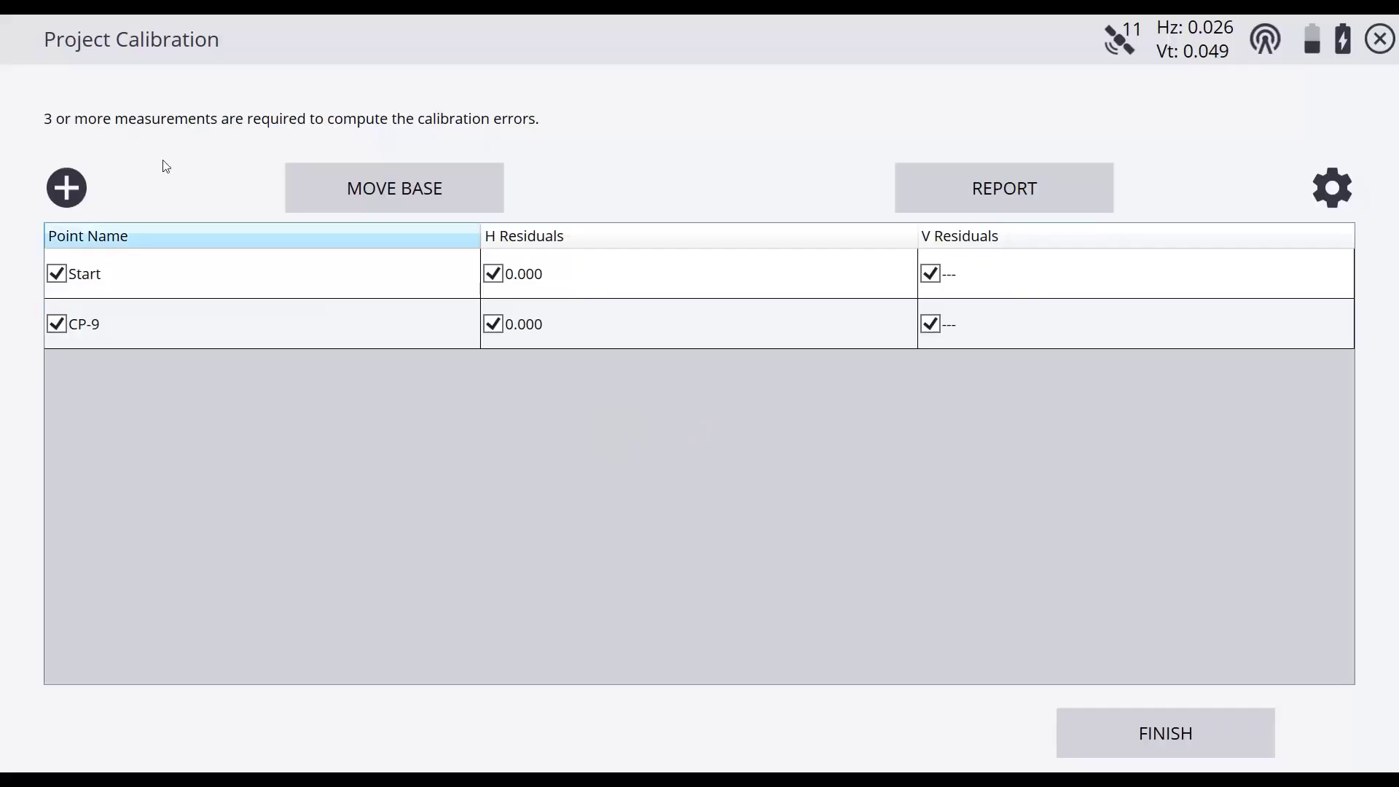
Measure CP-10 from the map, giving residuals of 0.003 horizontal and 0.000 vertical.
click(67, 188)
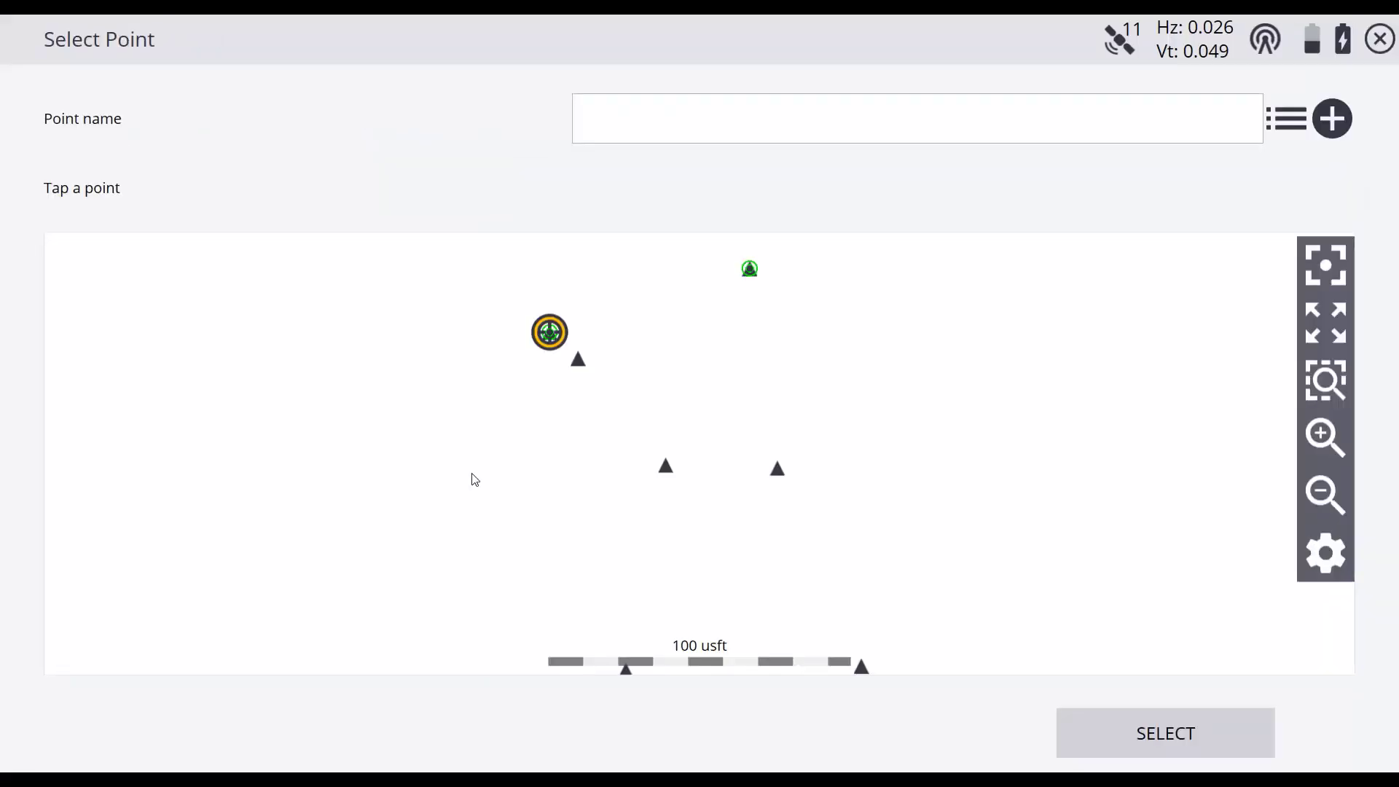
click(578, 359)
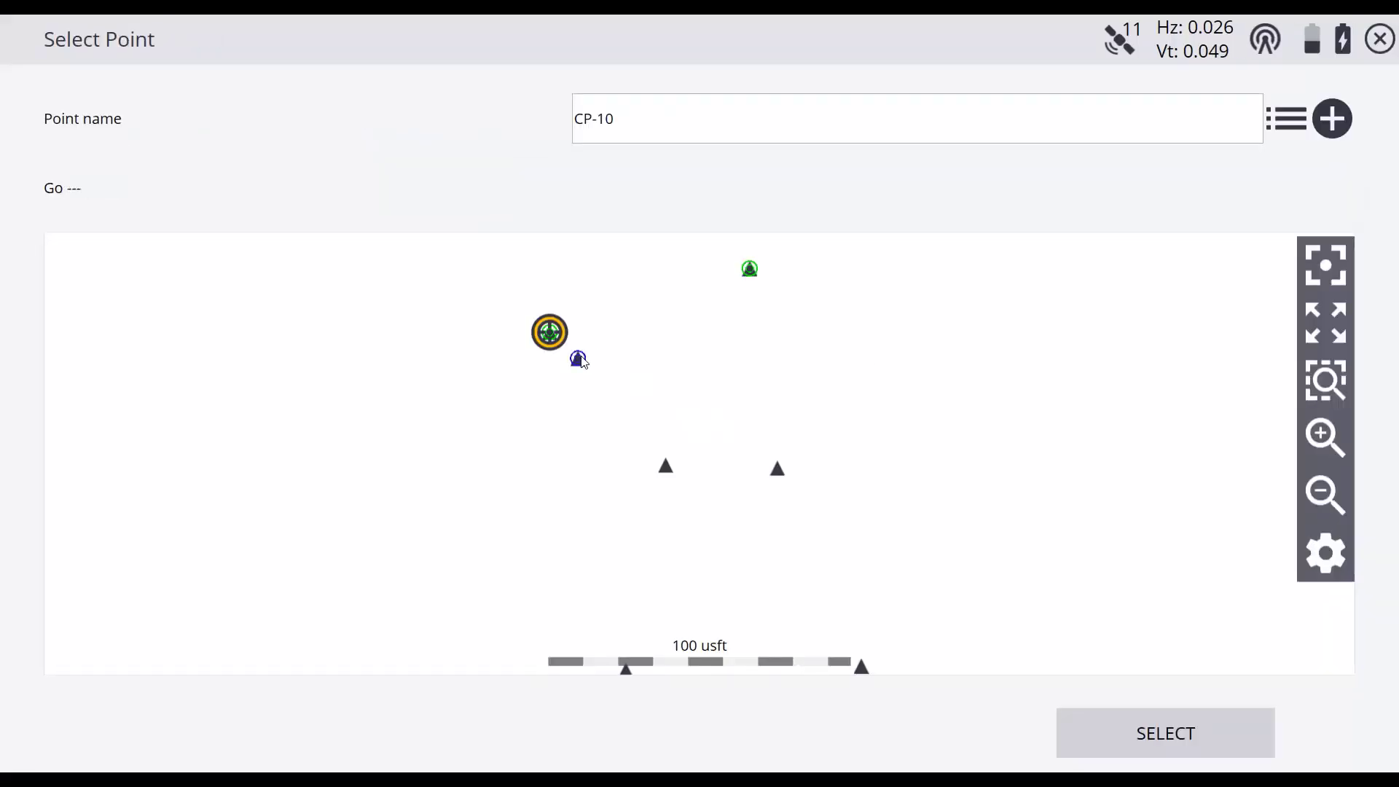
click(1138, 732)
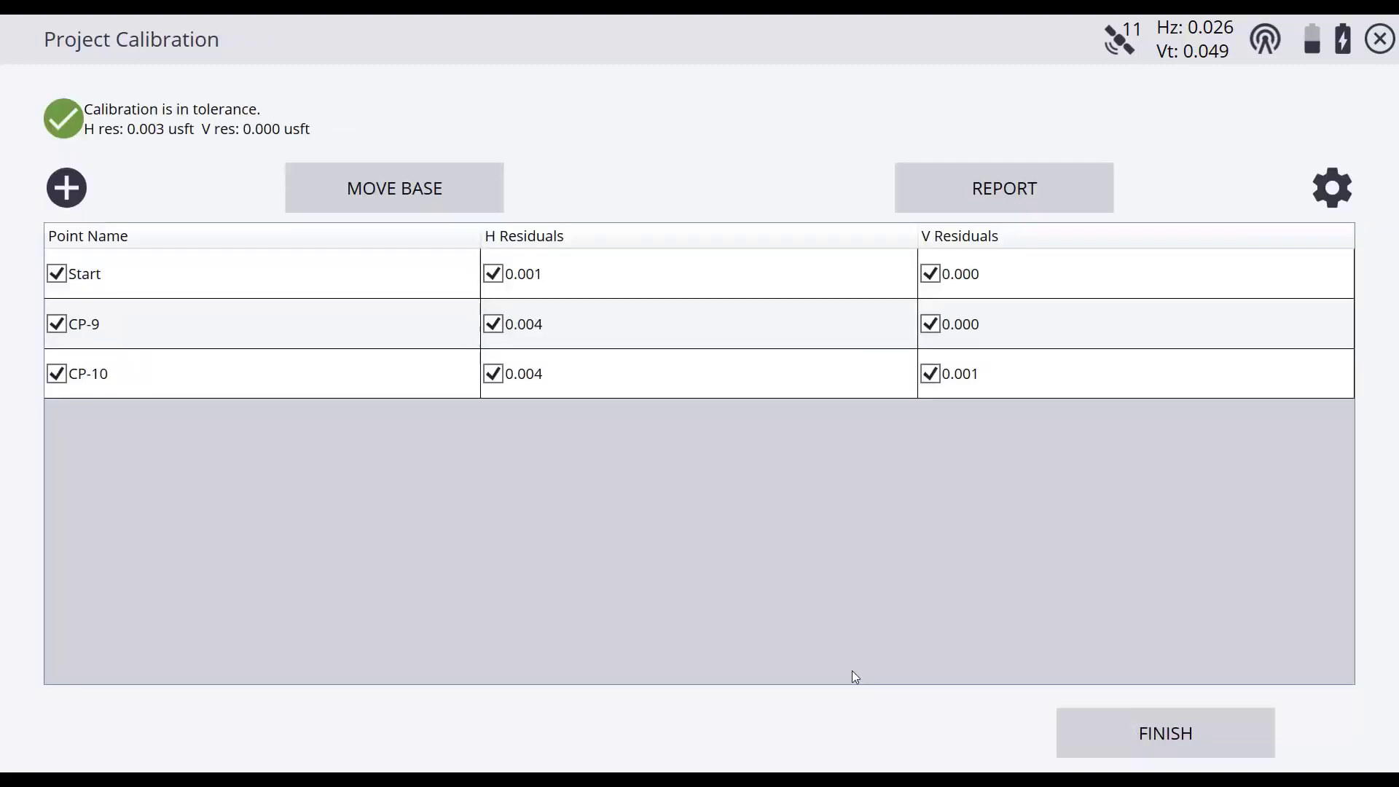
Start Move Base and statically measure the new base position as 'New Location'.
click(406, 185)
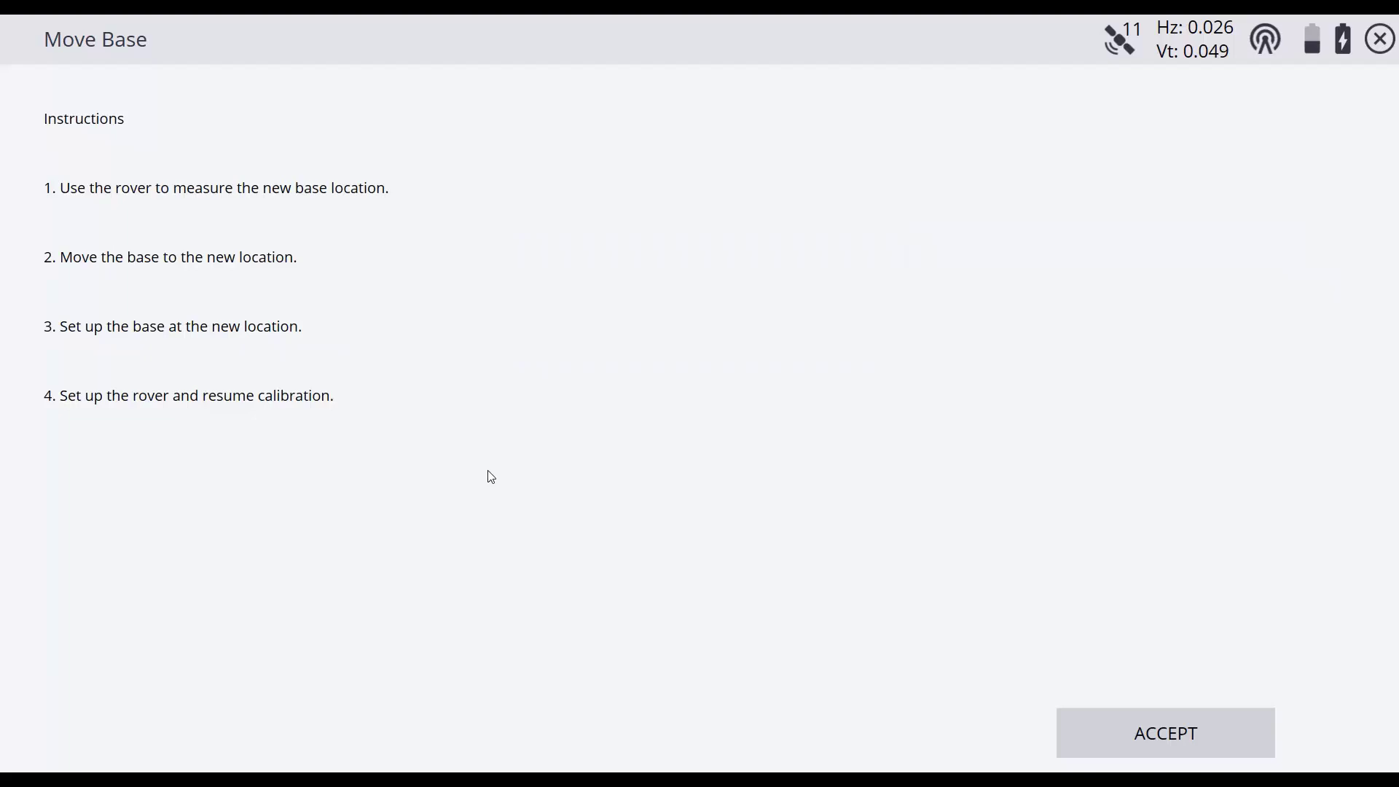
click(1142, 719)
text(New Location)
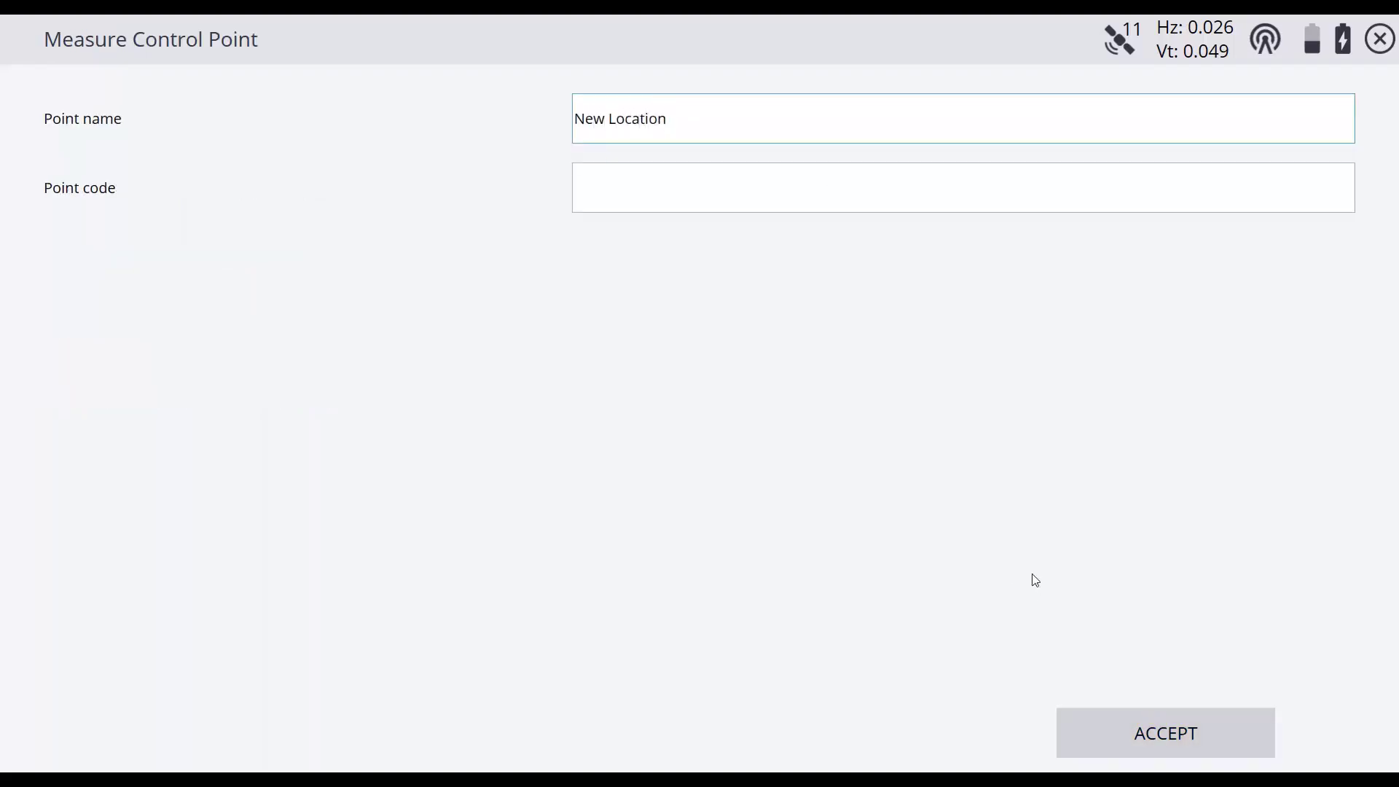
click(1126, 732)
click(1127, 732)
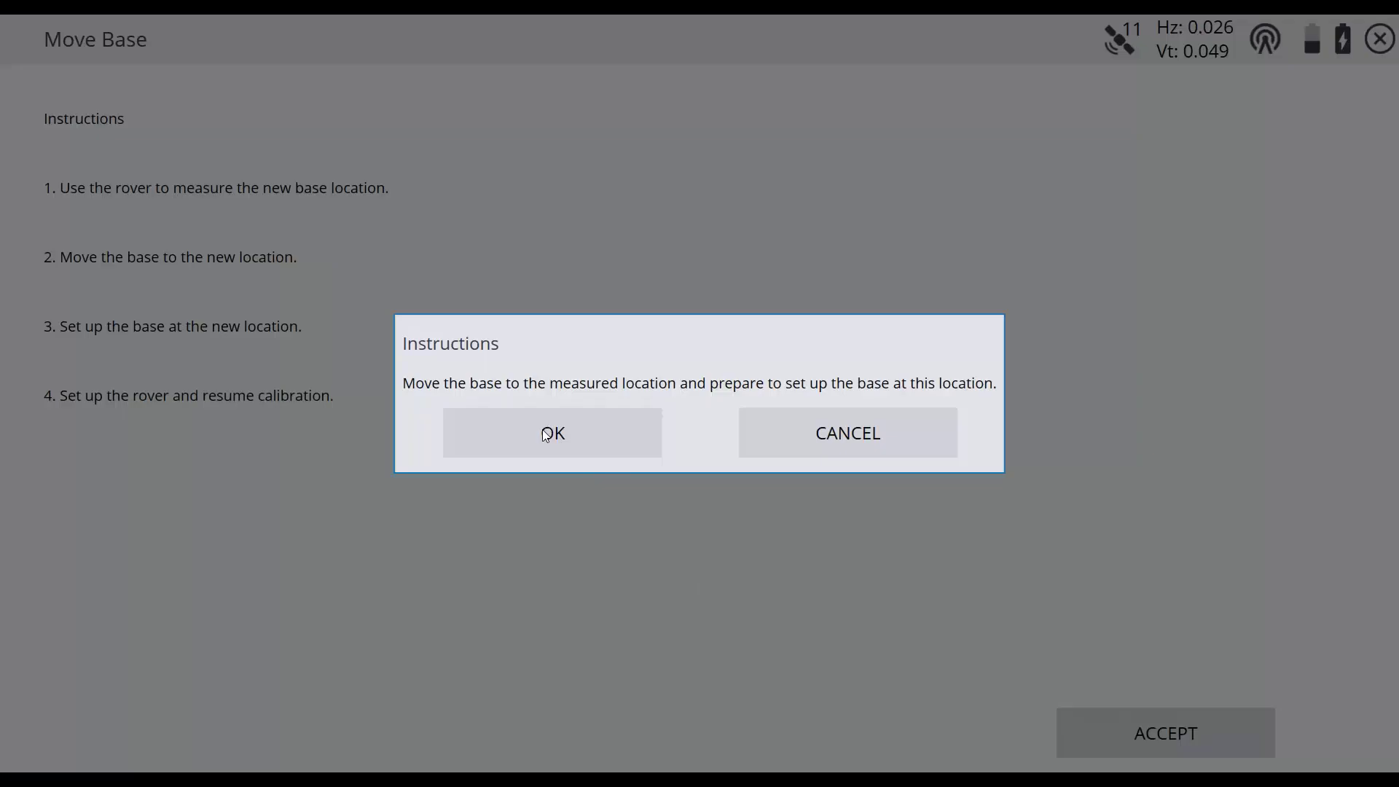
Set up the base receiver using the SPS855 Emulator connection and 0.000 usft antenna height.
click(547, 434)
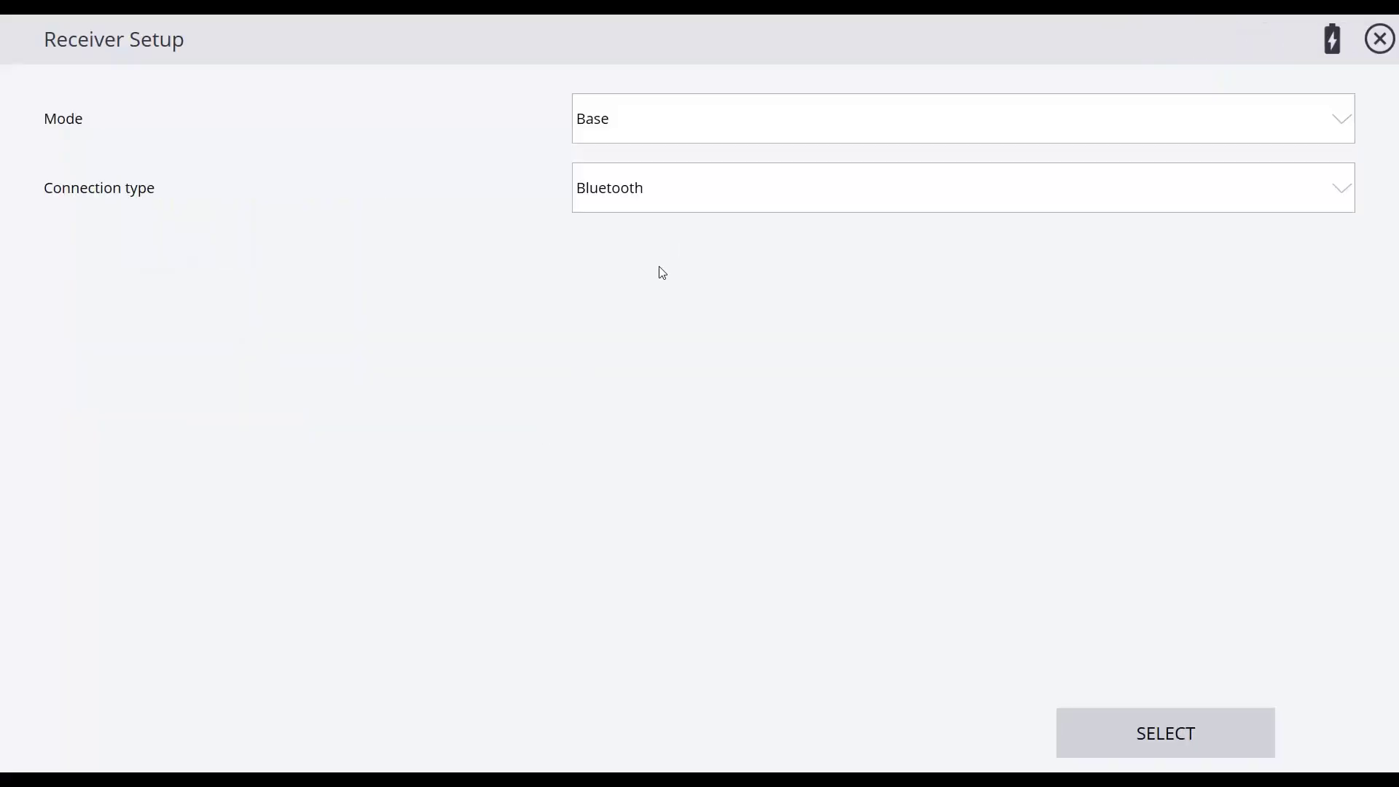
click(1344, 188)
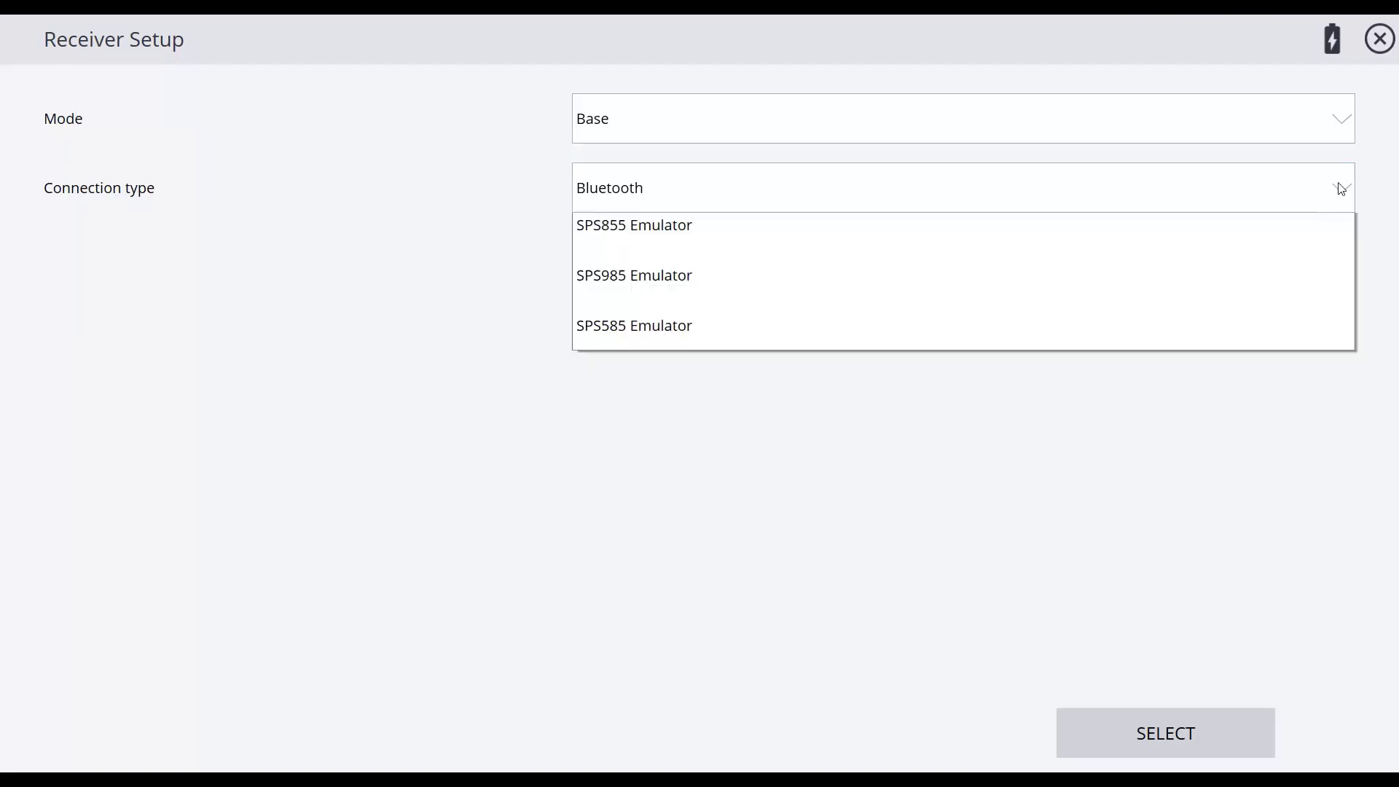
click(656, 225)
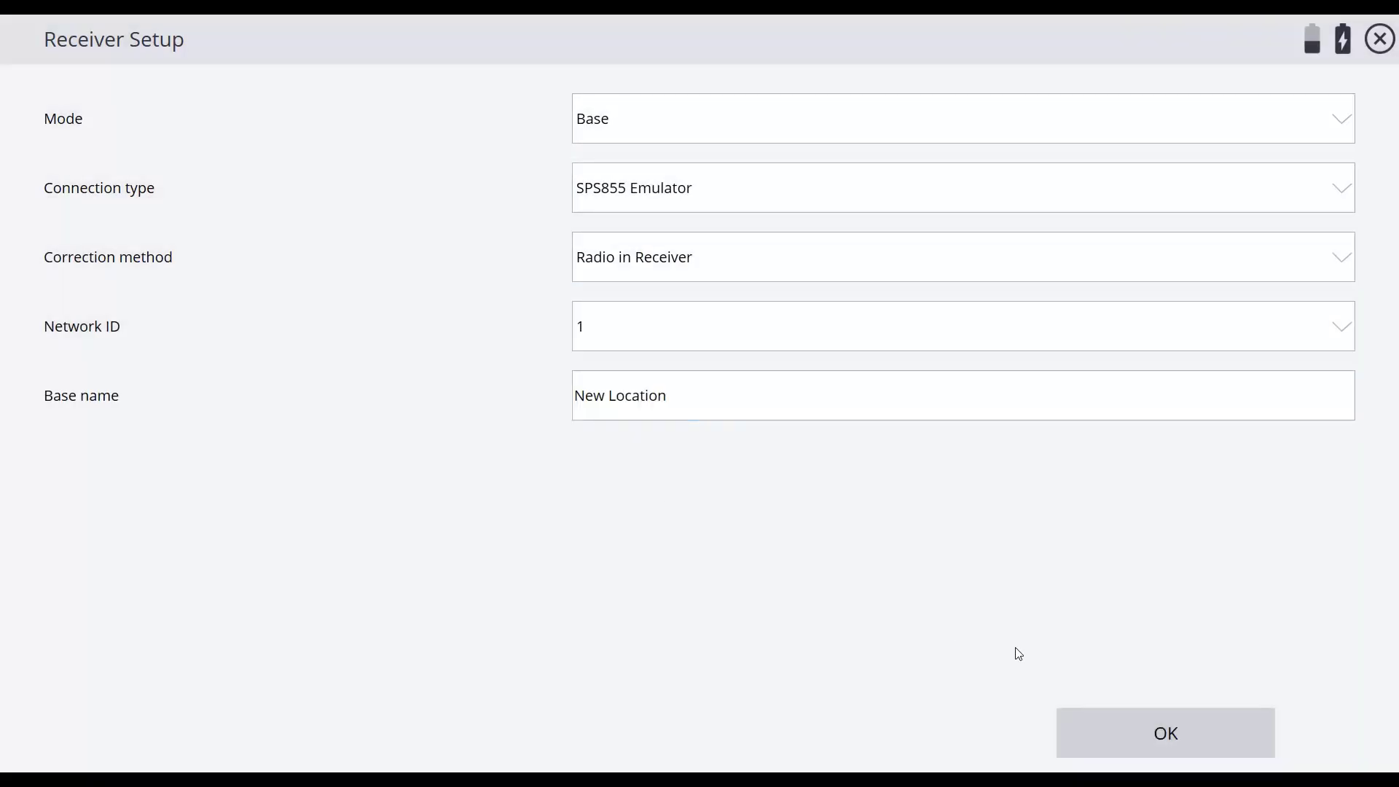
click(1133, 732)
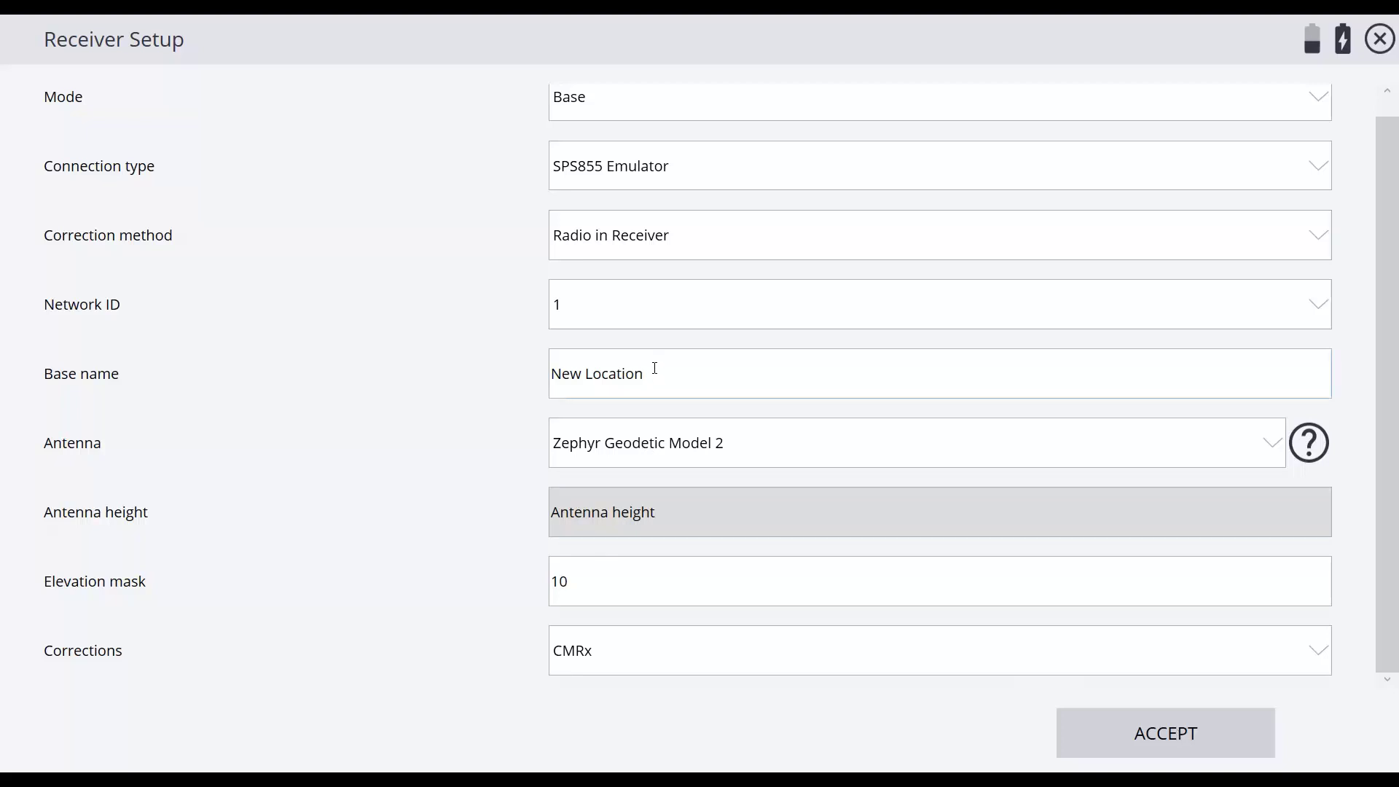
click(1174, 740)
click(1168, 740)
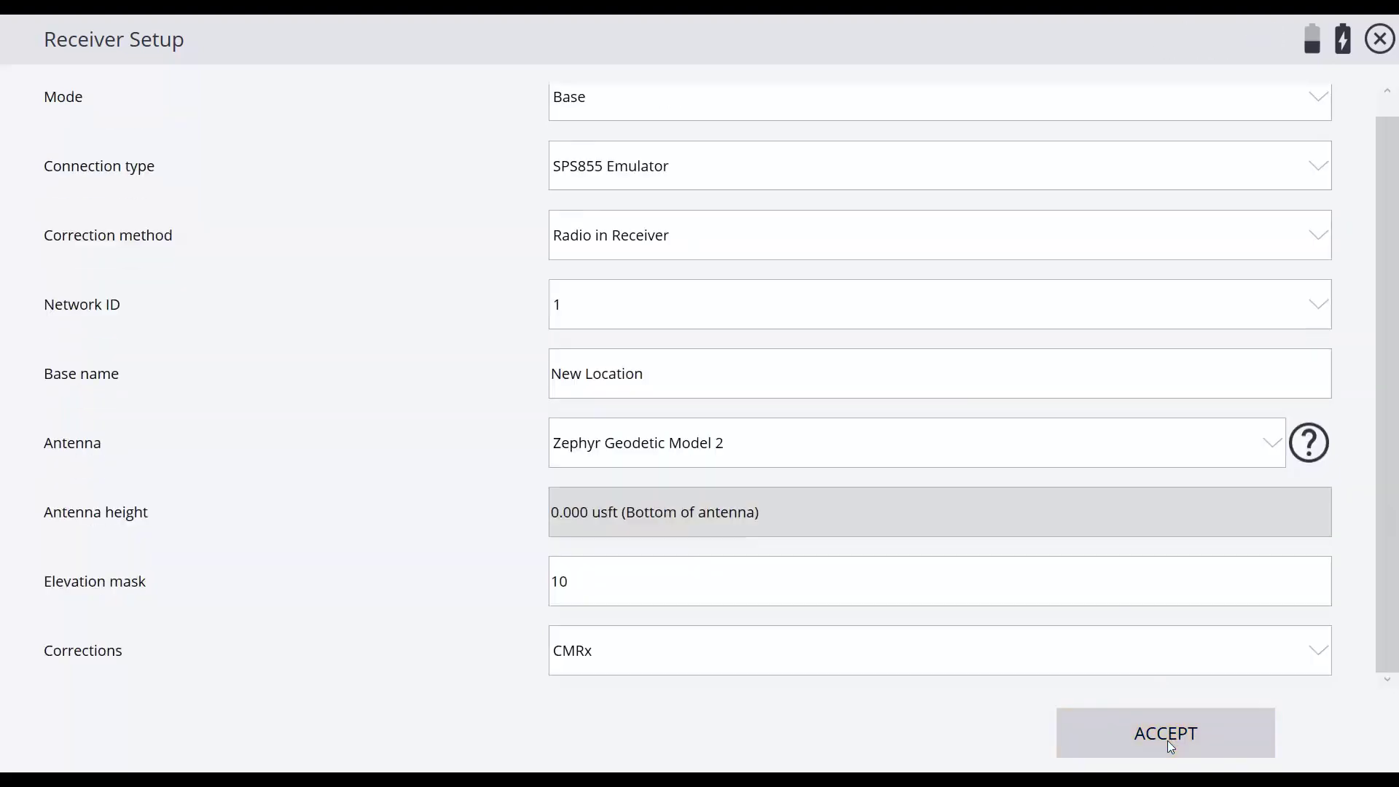
click(1169, 741)
click(691, 503)
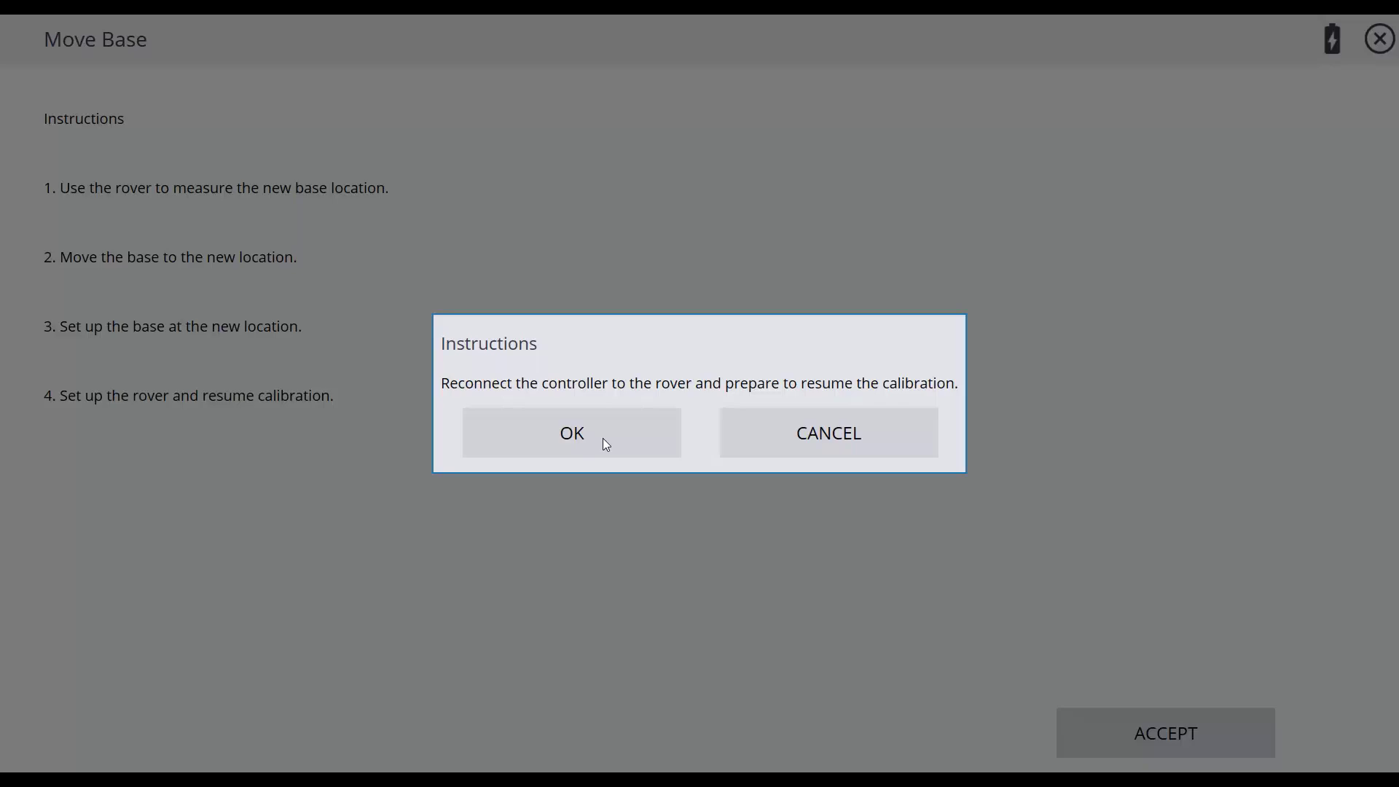
Reconnect to the rover, then measure CP-5 and add it as the fourth point.
click(603, 438)
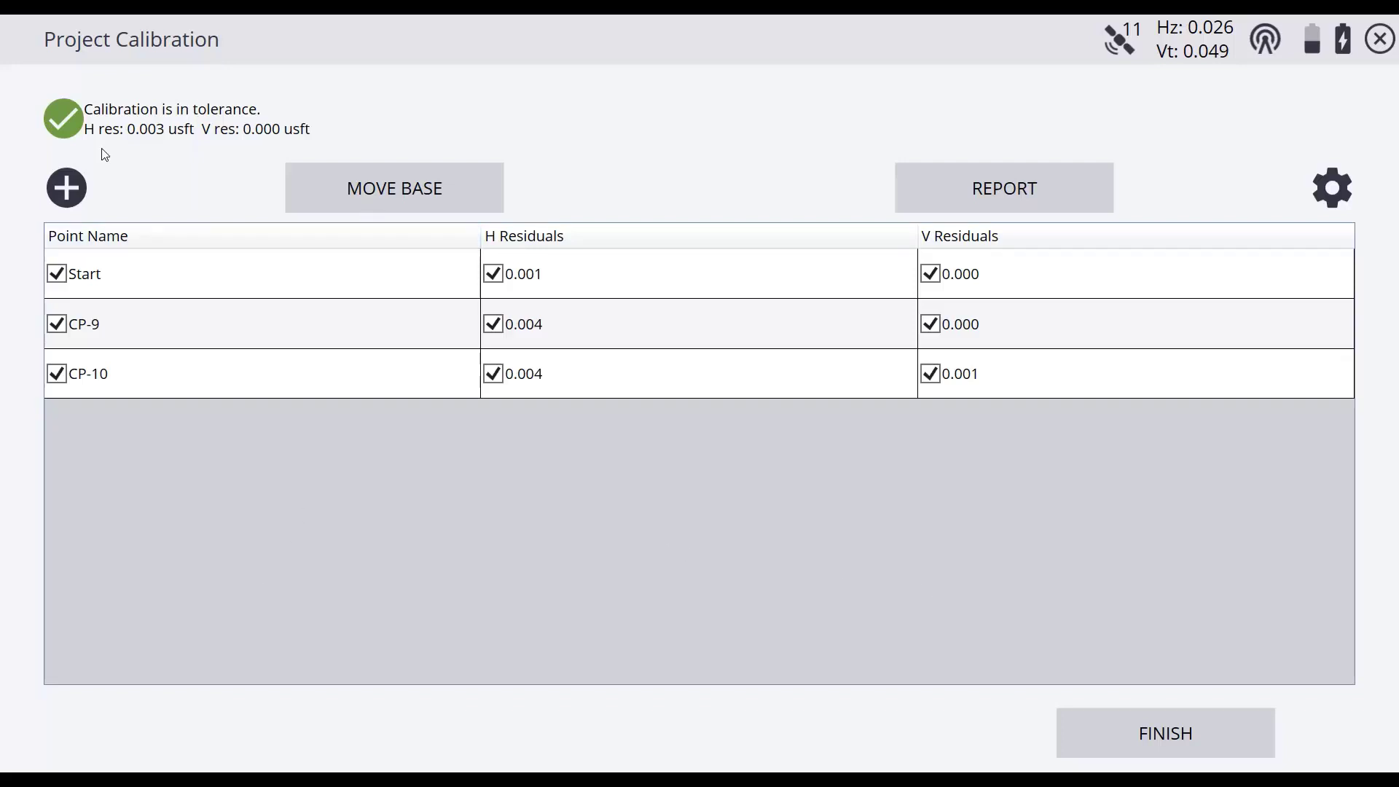
click(65, 188)
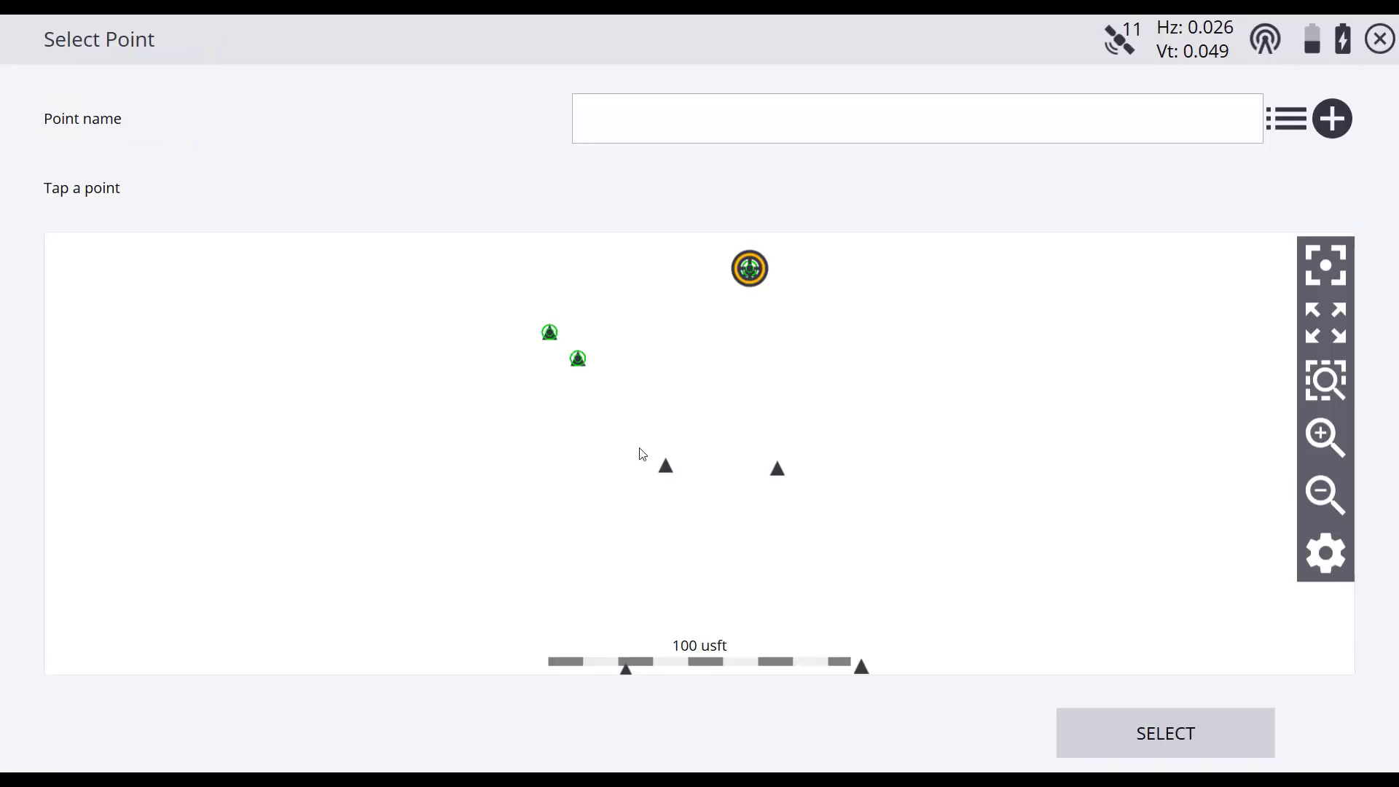
click(667, 466)
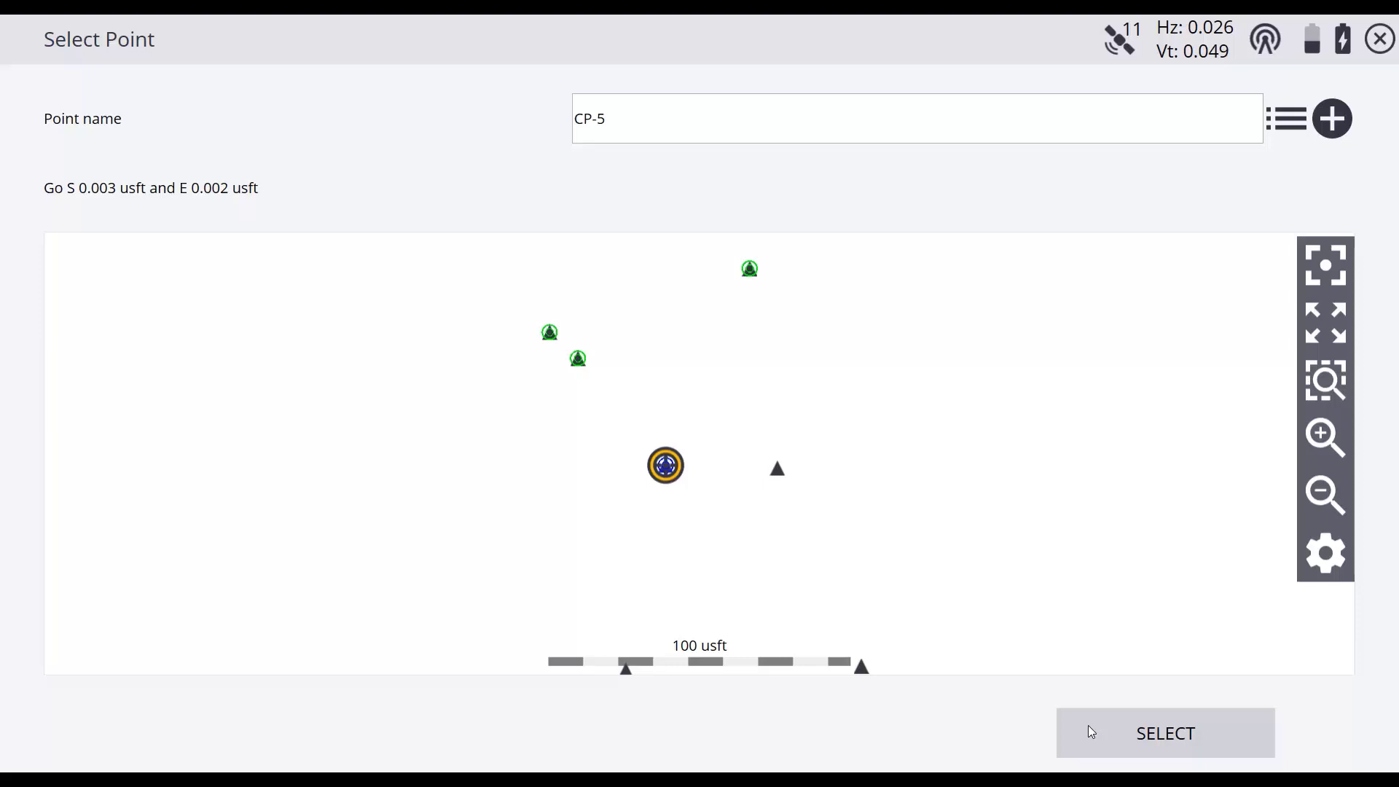
click(1090, 730)
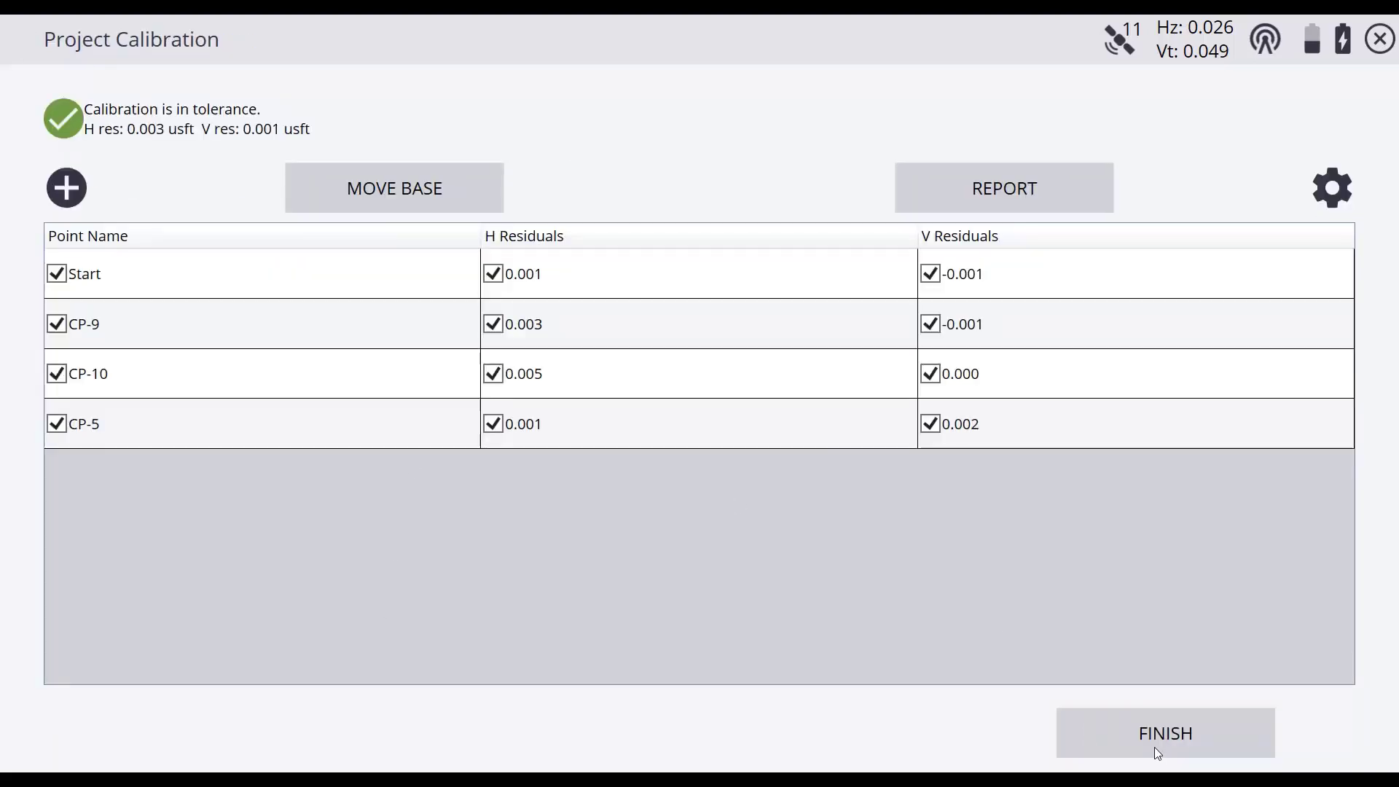
Finish the calibration and accept the in-tolerance result.
click(1155, 749)
click(560, 433)
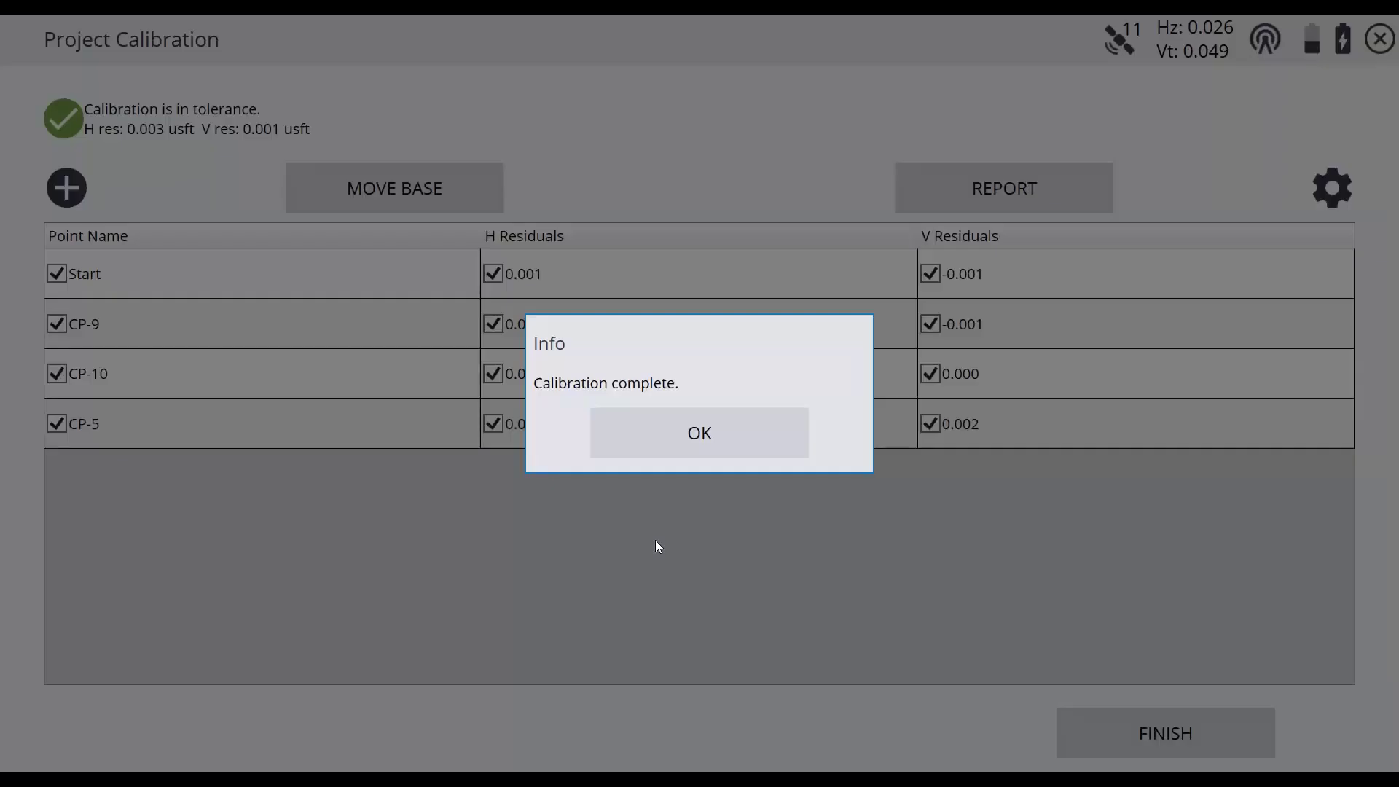
click(698, 432)
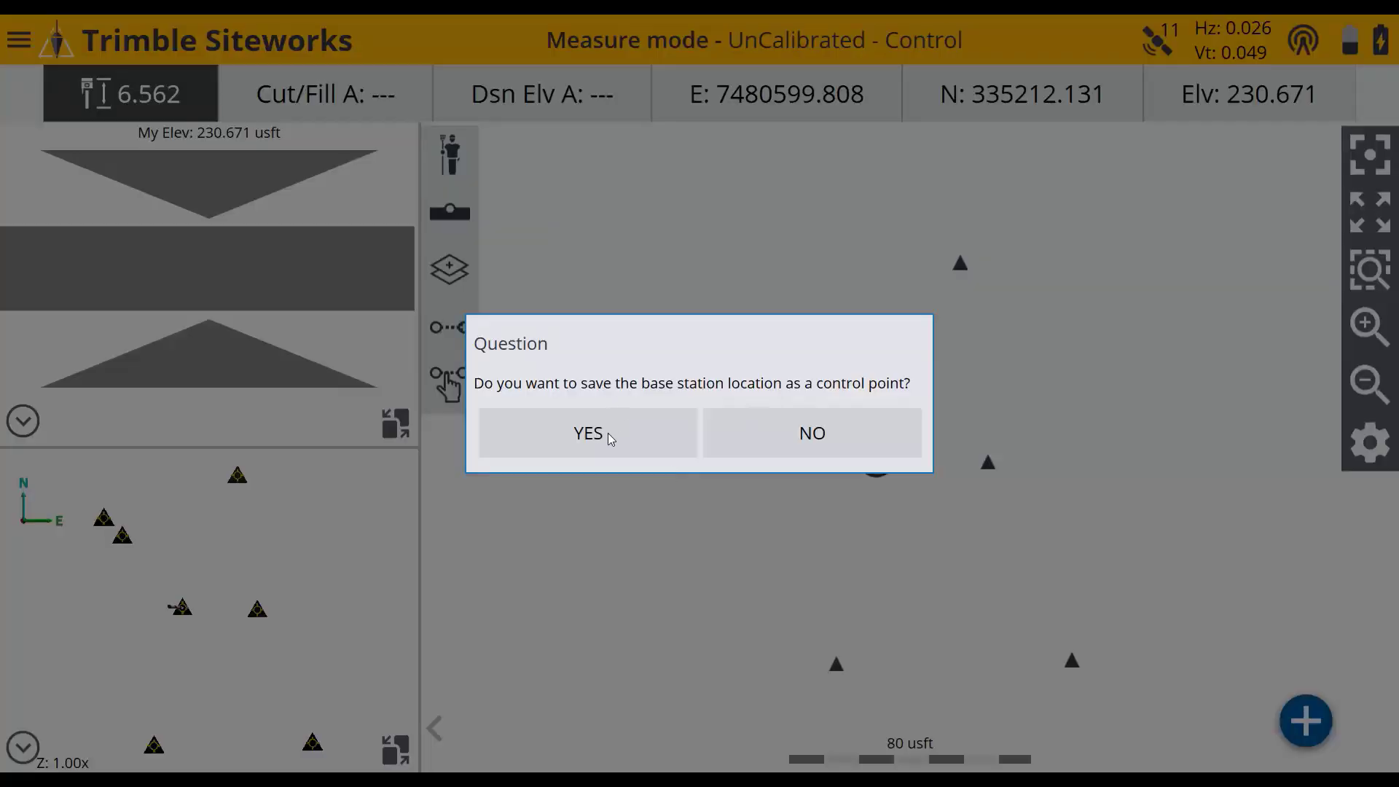